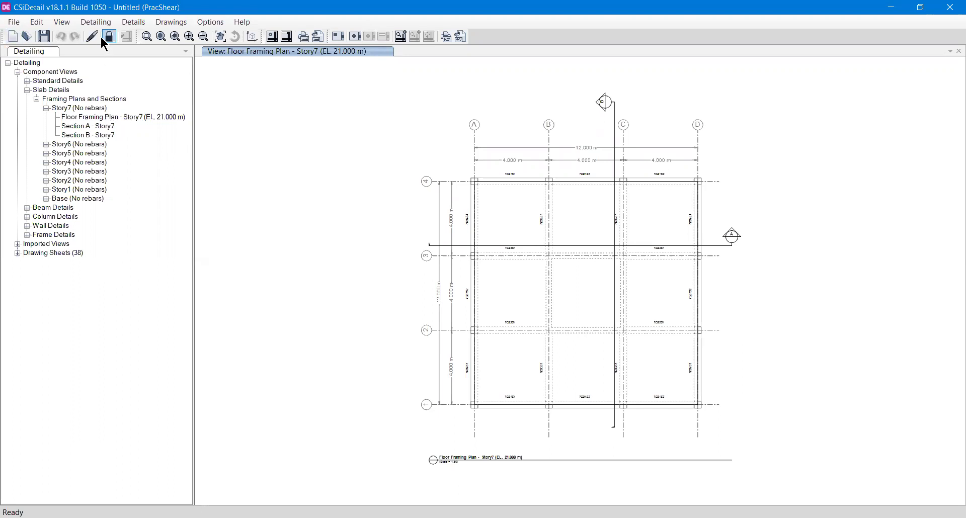
Step: Open the Detailing menu over the Story7 (EL. 21.000 m) floor framing plan
click(107, 23)
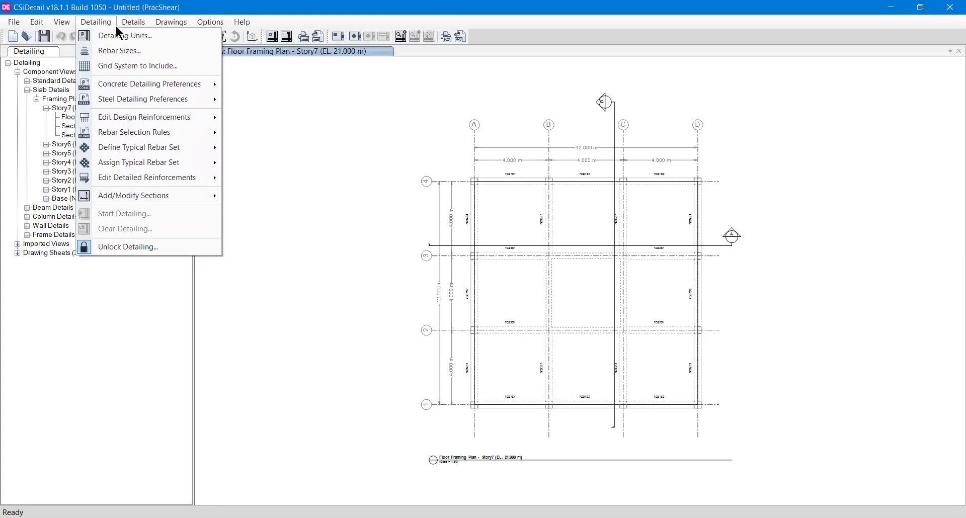
Step: Unlock the detailing with Lock Detailing and confirm the warning with OK
click(115, 24)
click(133, 21)
click(351, 125)
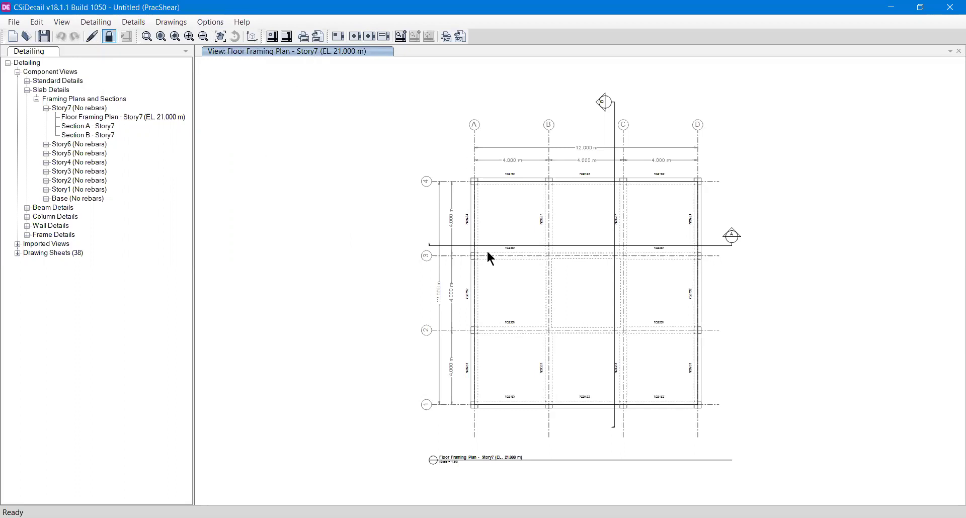
click(110, 38)
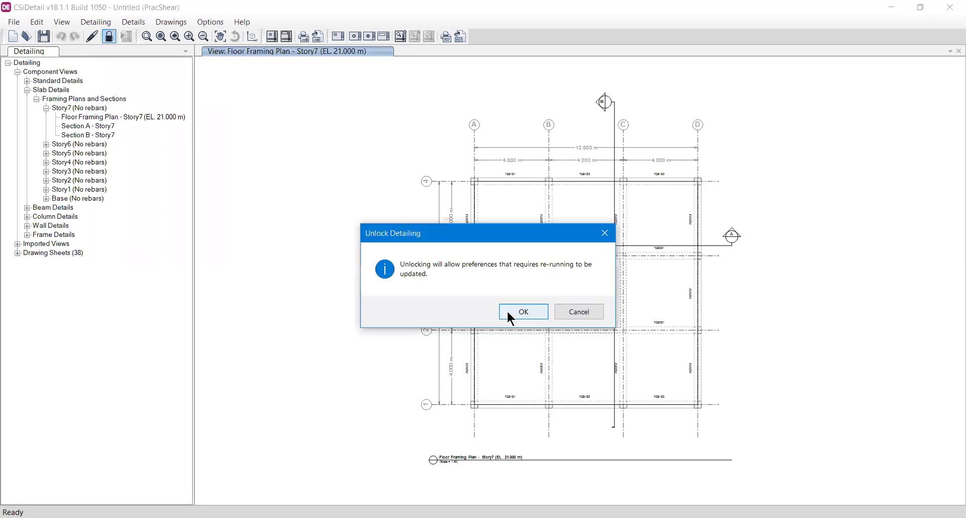
click(507, 312)
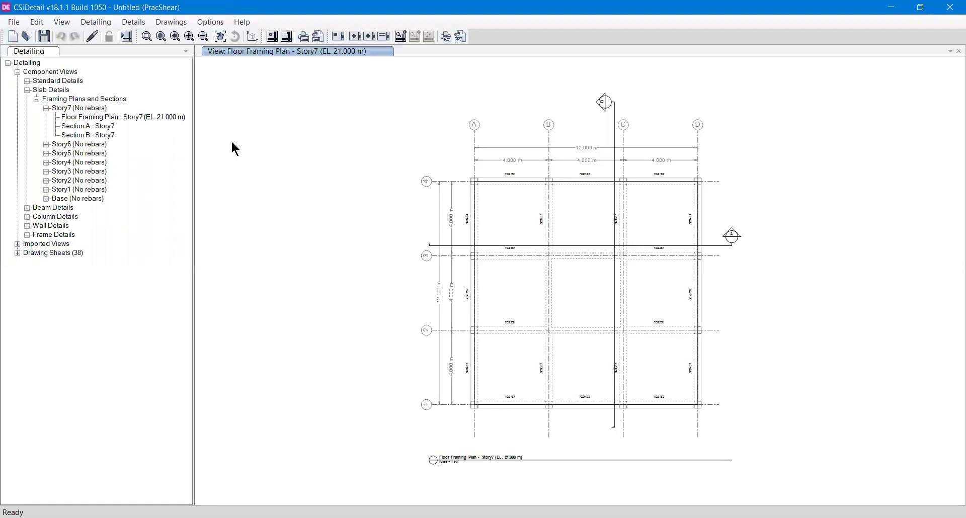
Step: Change the Detailing Units preference from Metric to US (Foot, Inch, Kip)
click(105, 23)
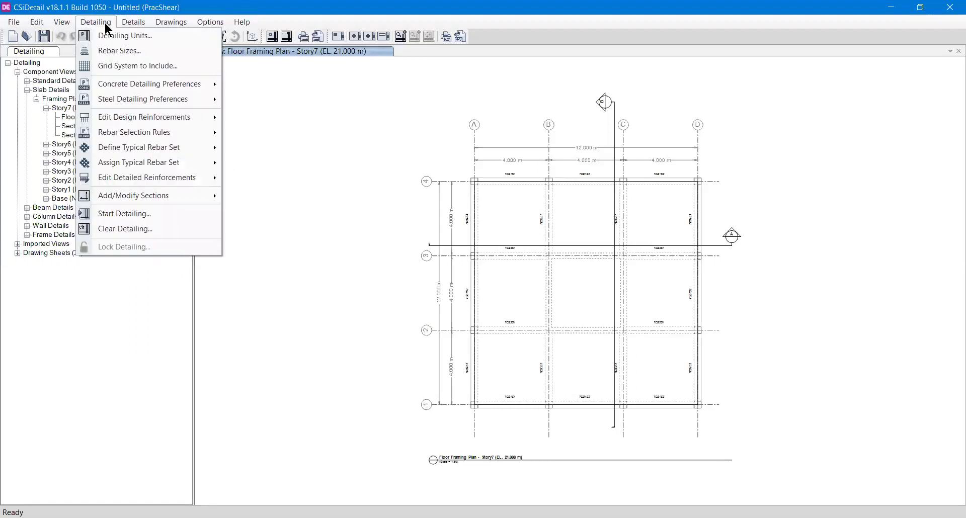
click(131, 34)
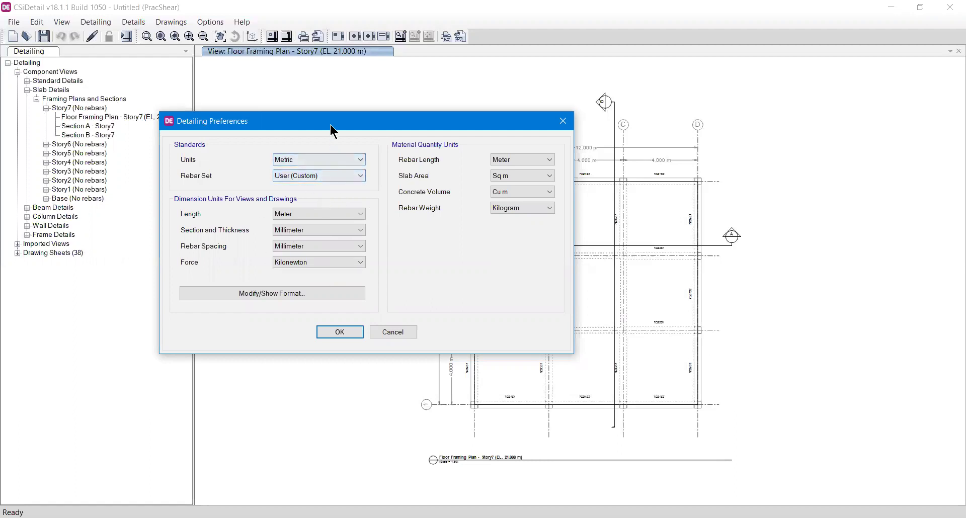
drag(330, 124, 283, 108)
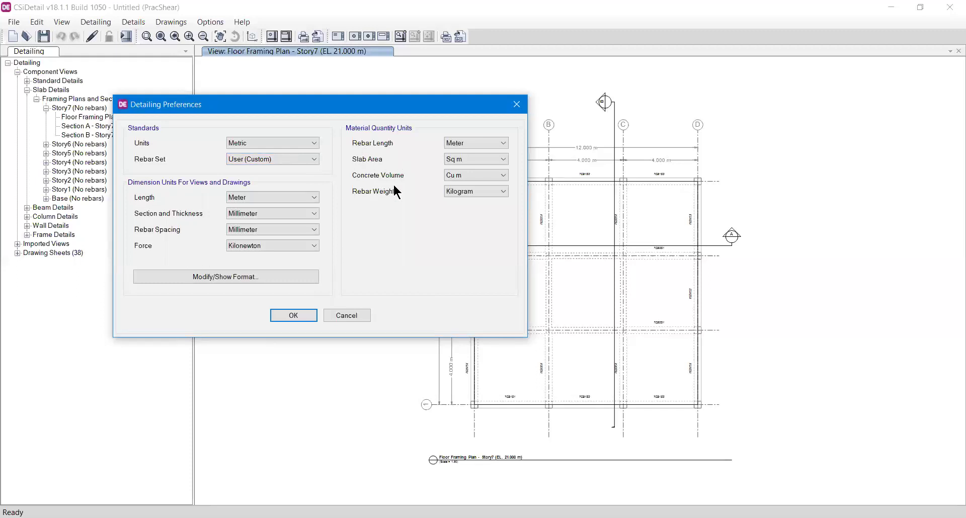
click(292, 144)
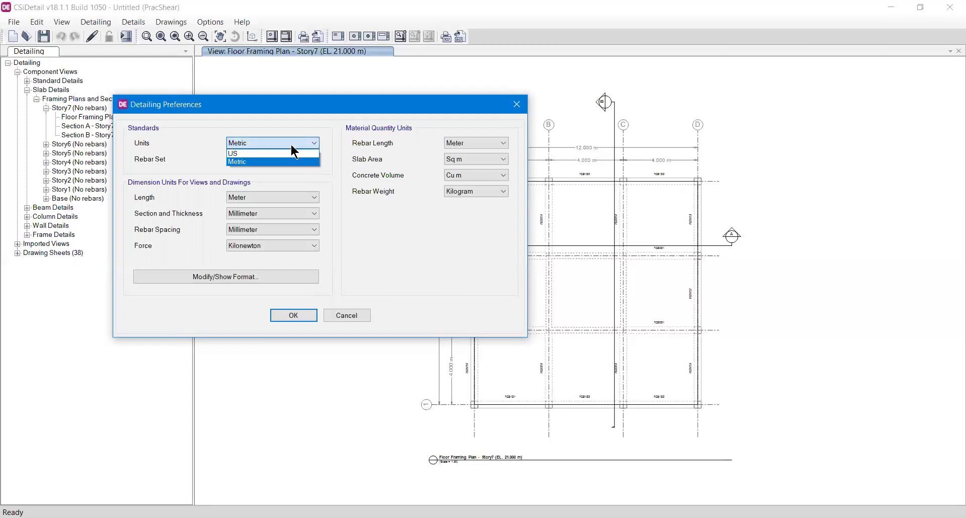
click(237, 153)
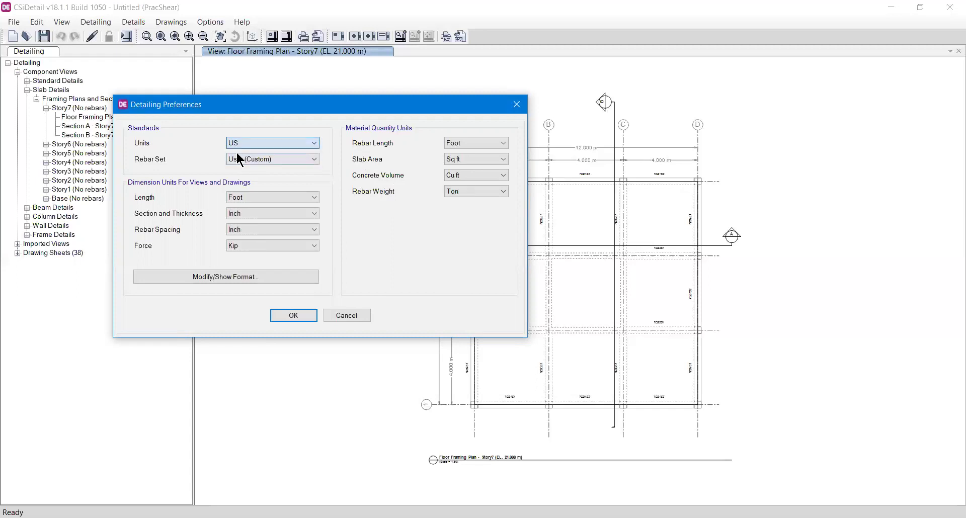
Step: Apply the US unit preferences, zoom into the plan, and start re-running the detailing
click(311, 321)
scroll(422, 242, up, 5)
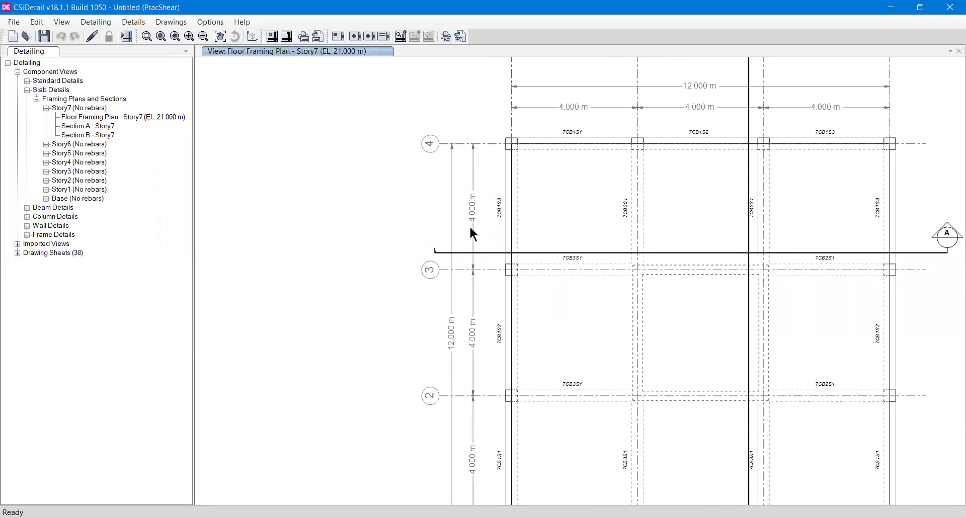
scroll(473, 232, up, 1)
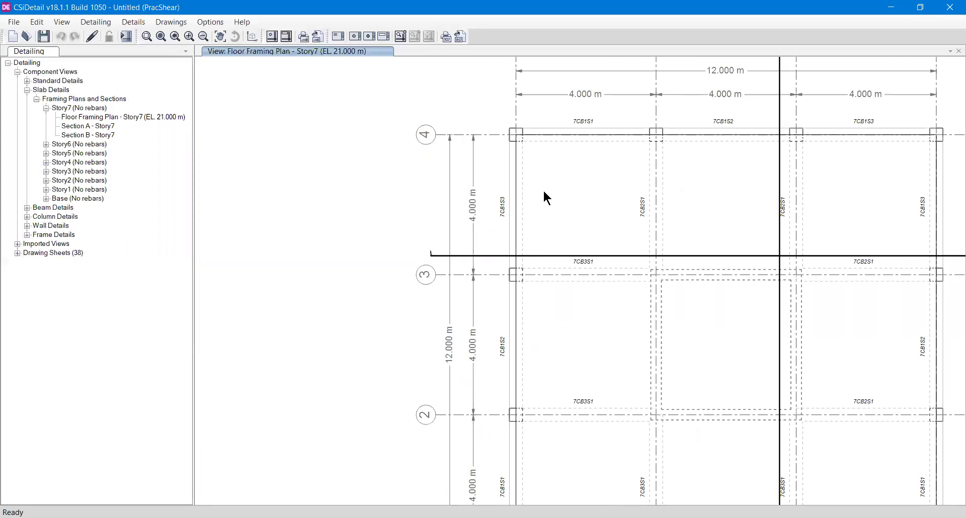
click(127, 37)
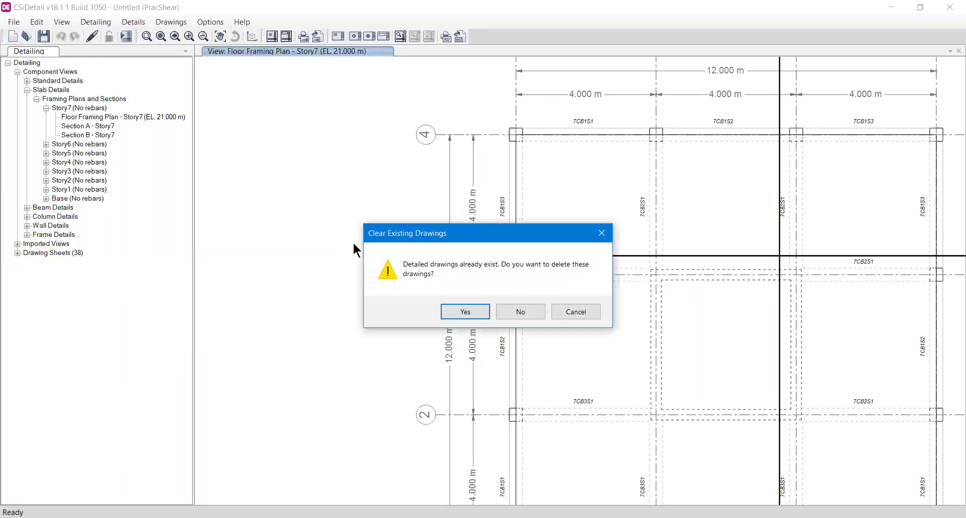
Step: Clear existing drawings to regenerate detailing, then view the A, B, C grid bubbles in feet-inches
click(486, 317)
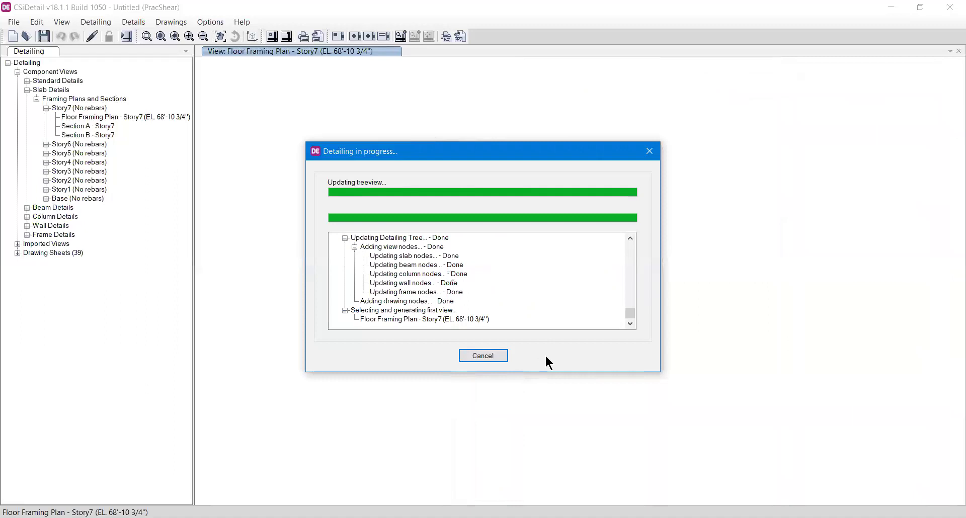
scroll(461, 208, up, 3)
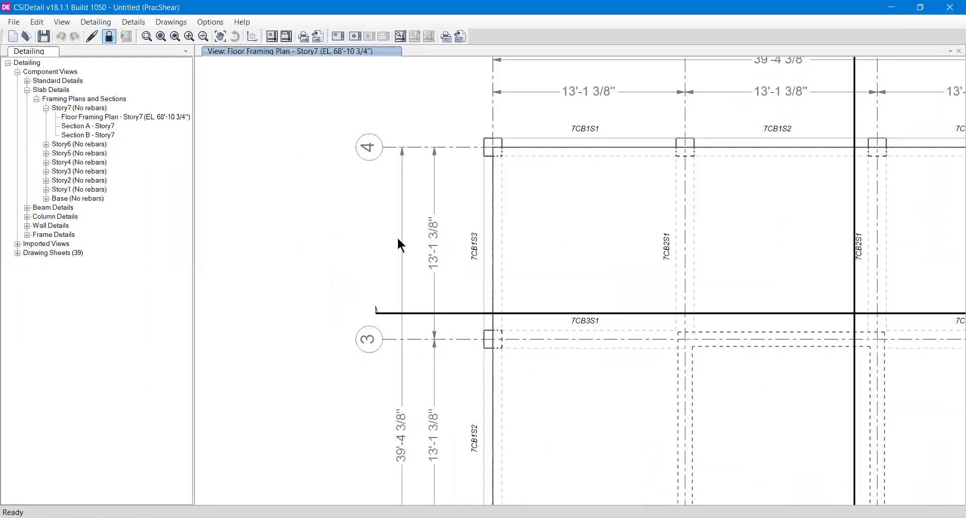
middle_drag(533, 259, 467, 210)
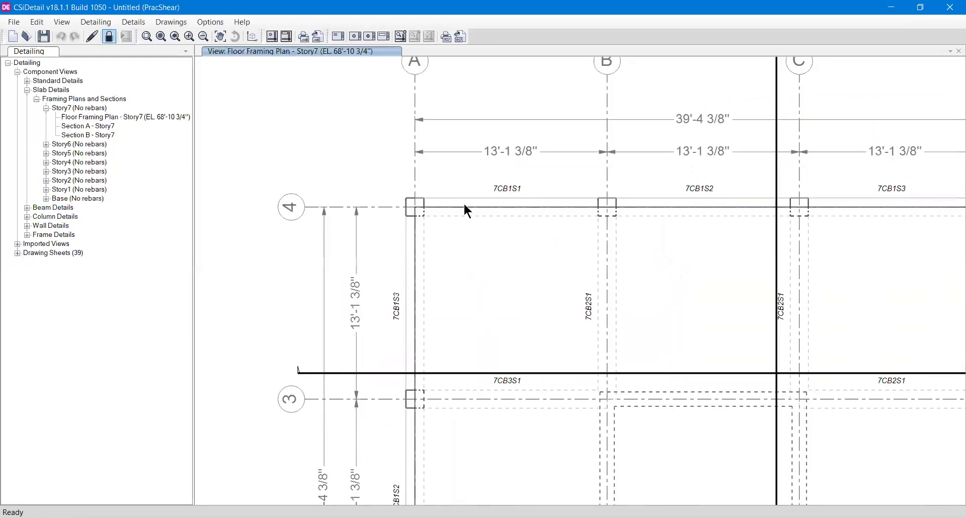
Step: Unlock the detailing and switch the Detailing Units back to Metric
click(109, 36)
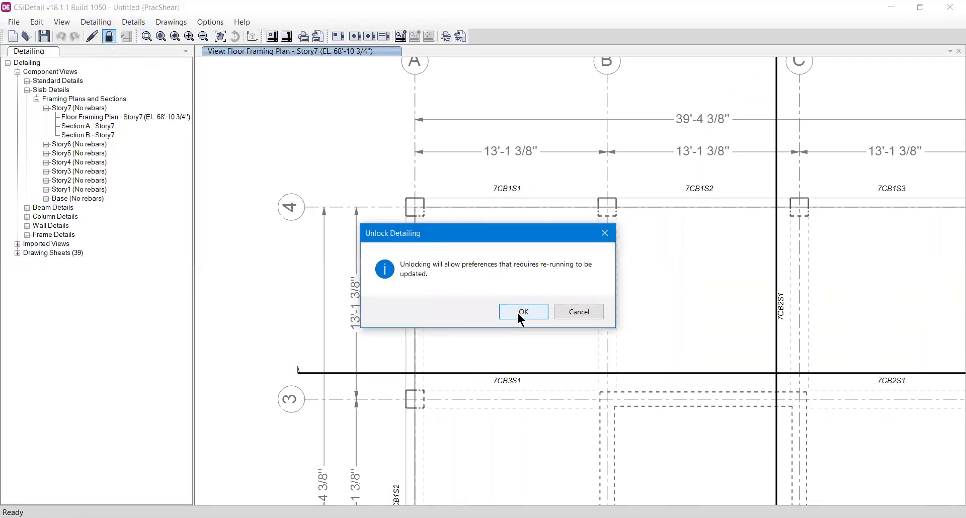
click(518, 312)
click(96, 23)
click(105, 37)
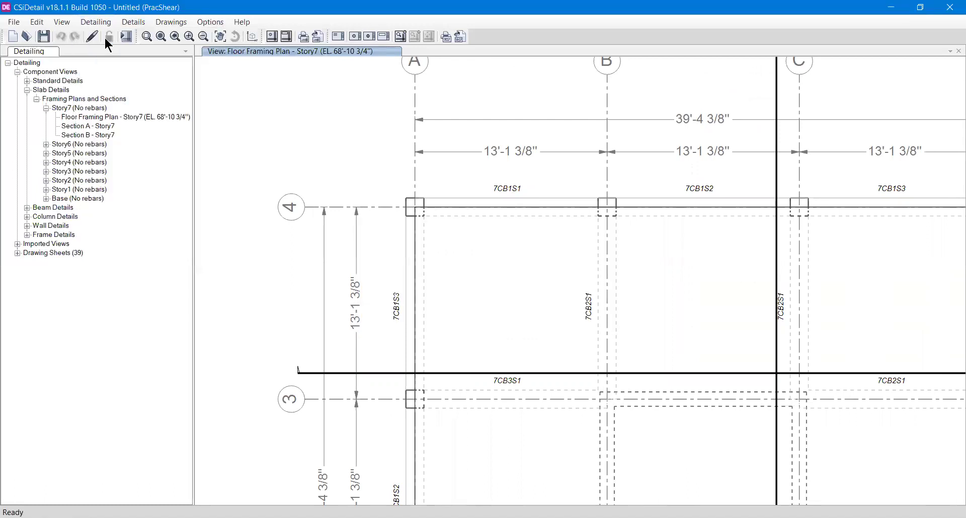
click(407, 184)
click(405, 202)
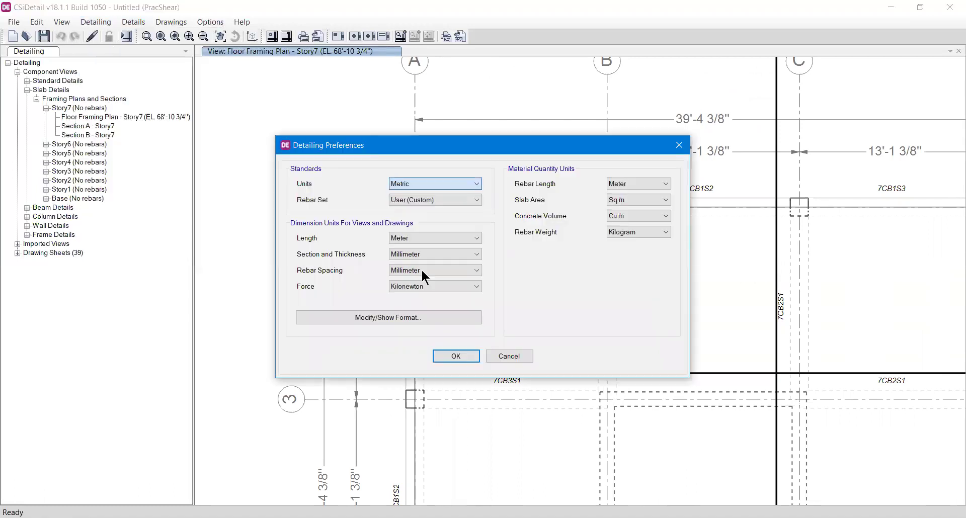
click(454, 356)
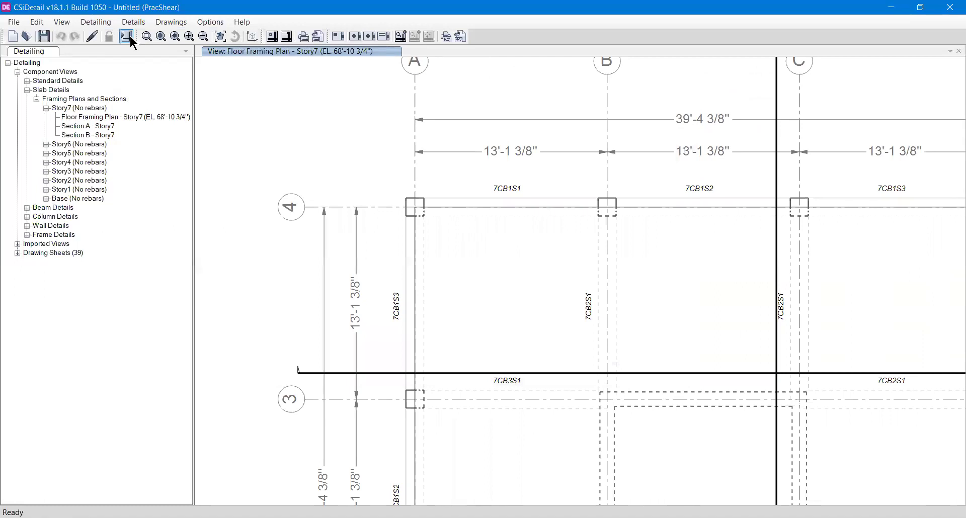
Step: Re-run detailing, clearing existing drawings, so the plan reads EL. 21.000 m again
click(128, 37)
click(487, 311)
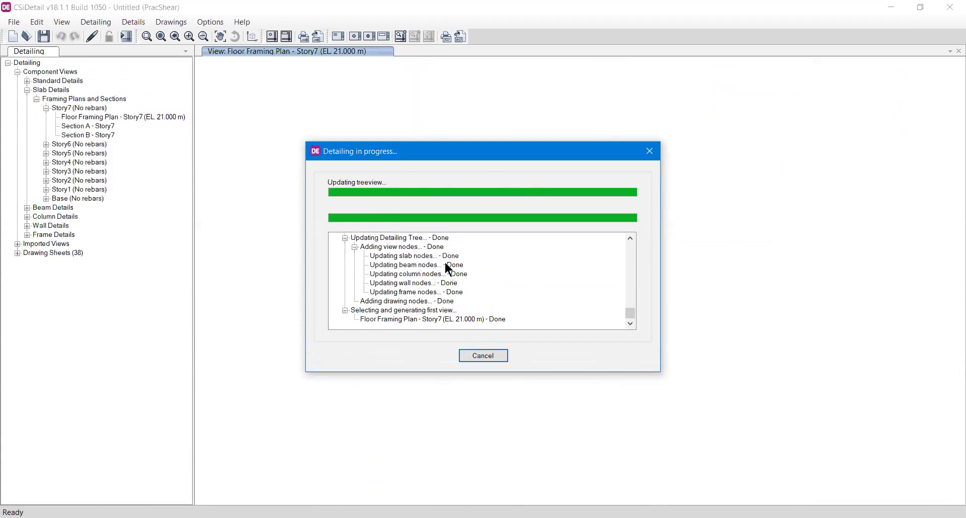
scroll(458, 217, up, 3)
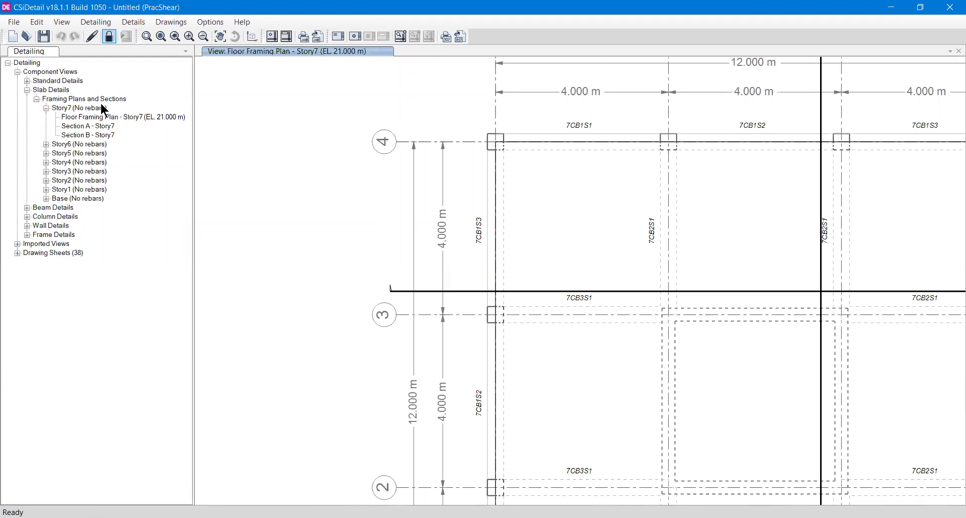
Step: Open the Reinforcing Bar Sizes table and scroll through the bar list
click(96, 22)
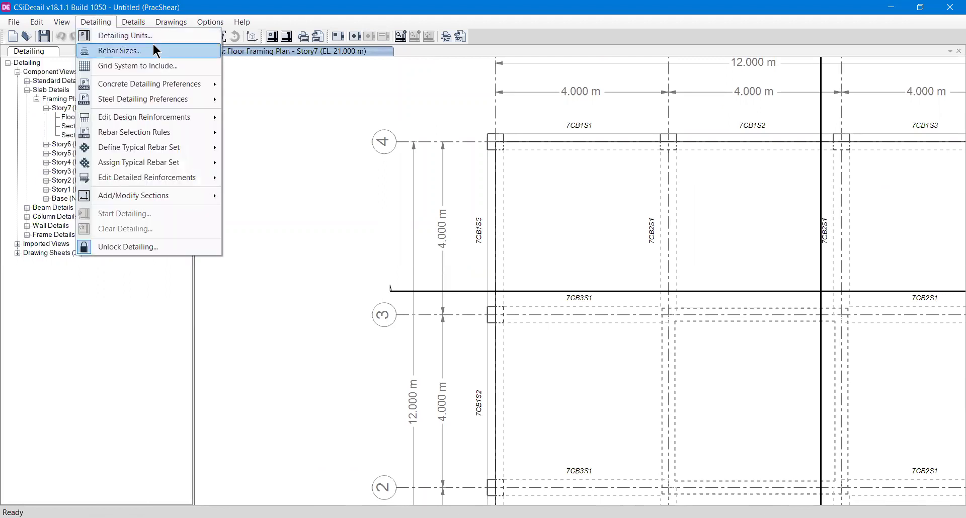
click(113, 51)
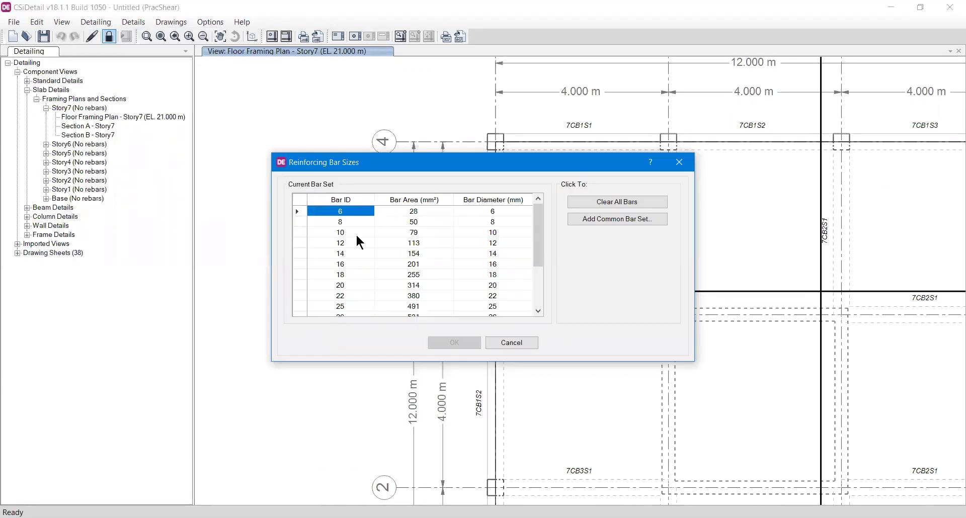
scroll(358, 230, down, 3)
scroll(358, 230, up, 3)
scroll(358, 258, down, 3)
scroll(358, 258, up, 3)
Step: Inspect bar size 10's identifier, diameter and area of 79
click(347, 232)
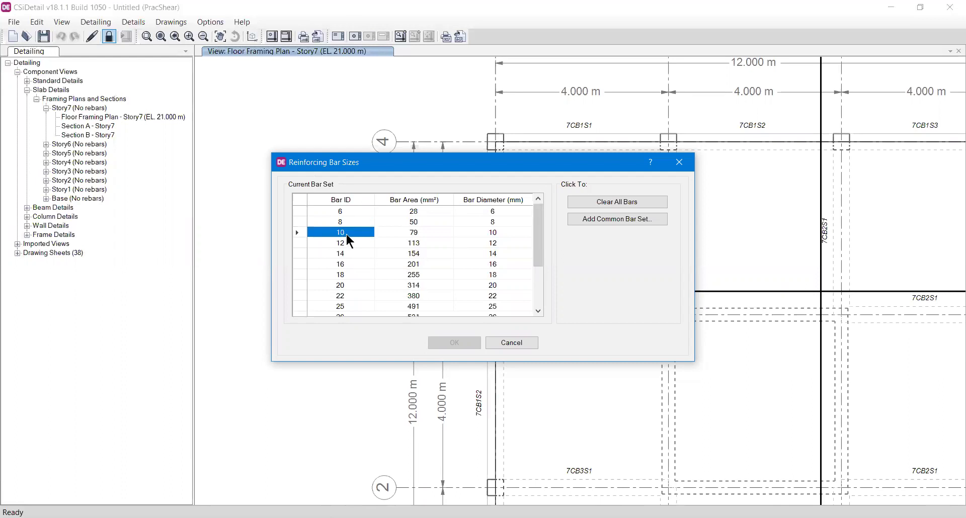
click(494, 231)
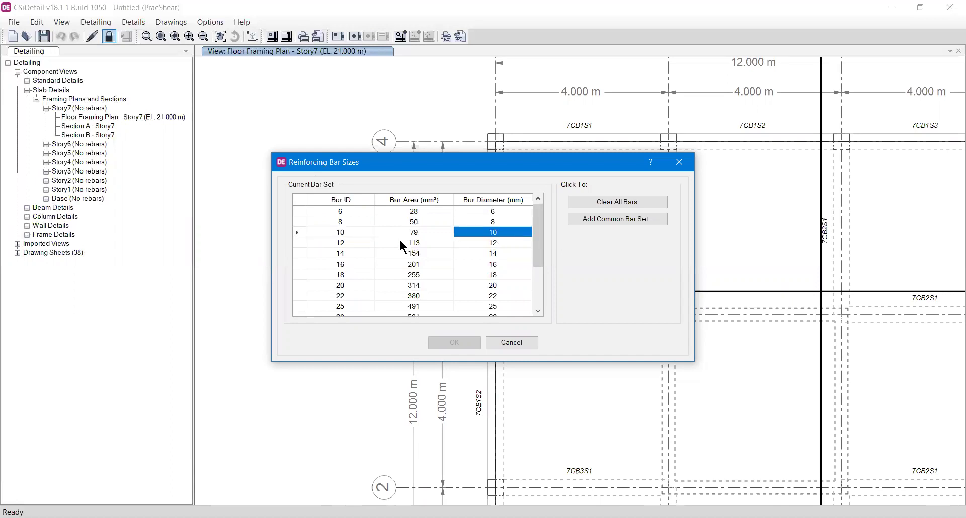
click(414, 235)
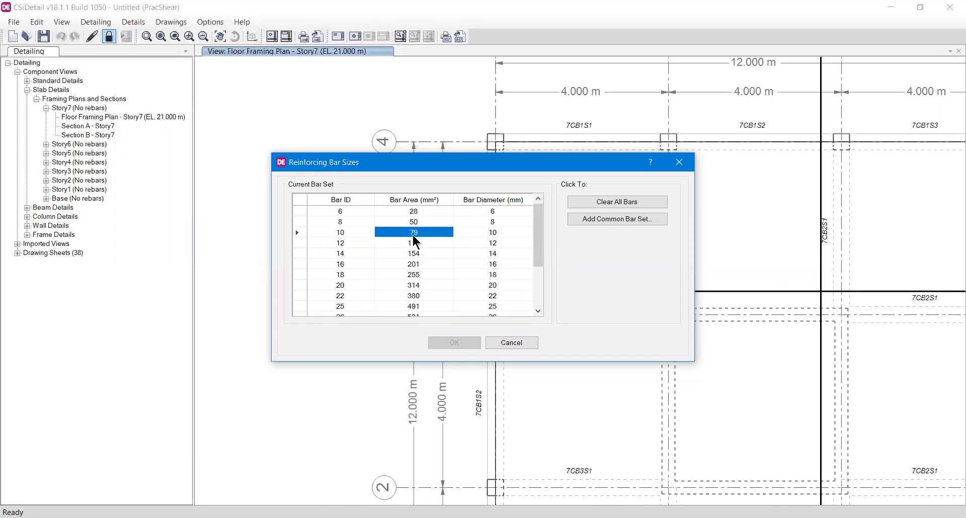
click(493, 234)
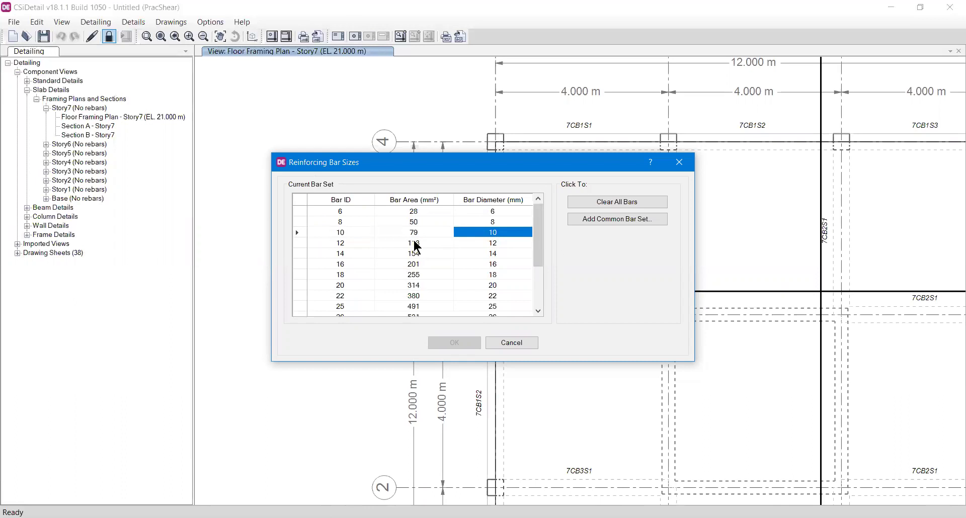
click(342, 234)
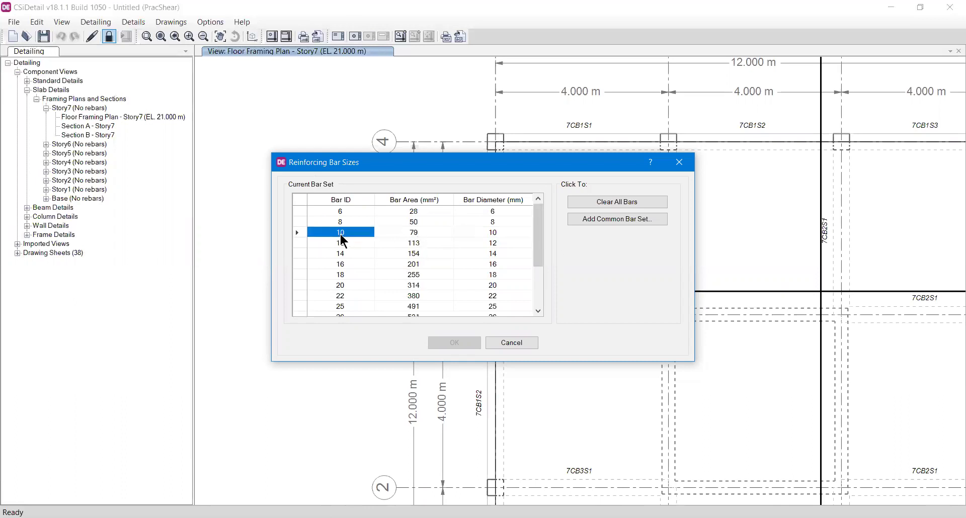
click(425, 234)
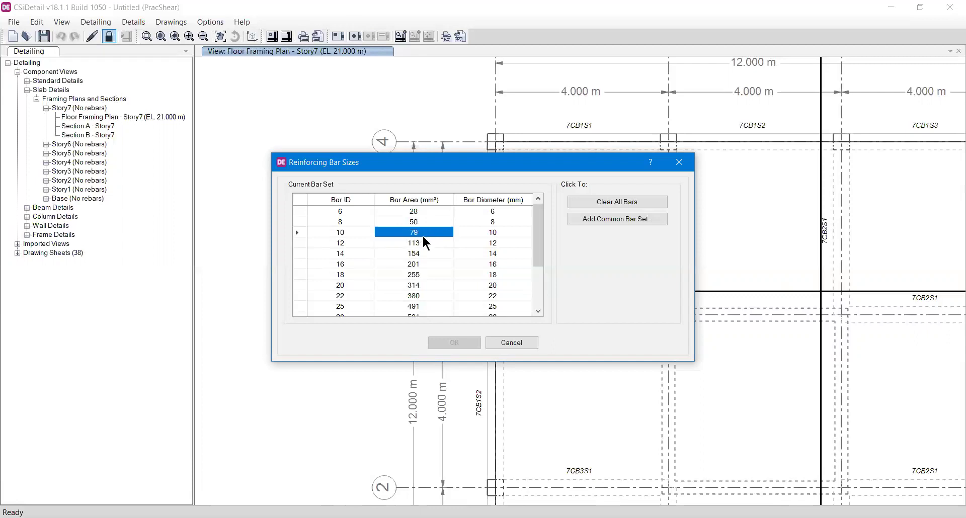
scroll(382, 234, down, 3)
scroll(358, 281, up, 3)
scroll(356, 259, down, 3)
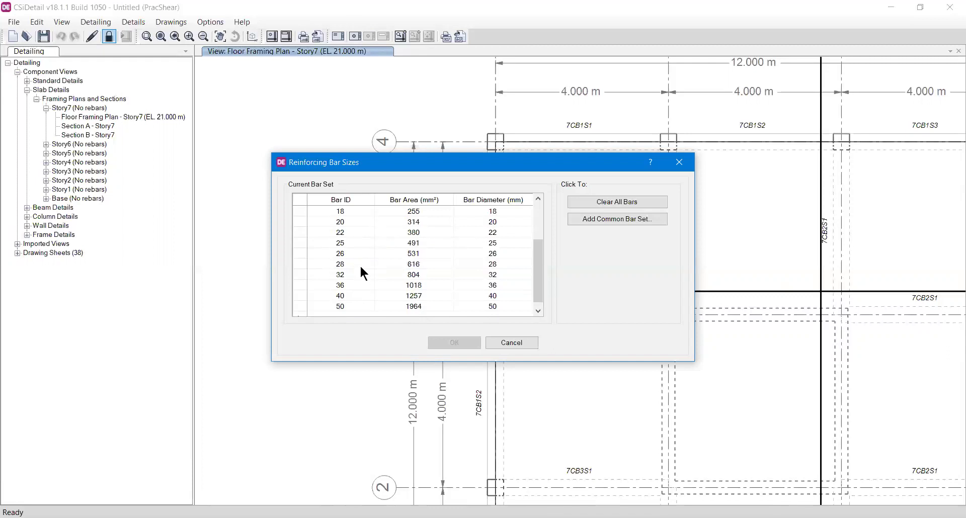
scroll(353, 246, up, 3)
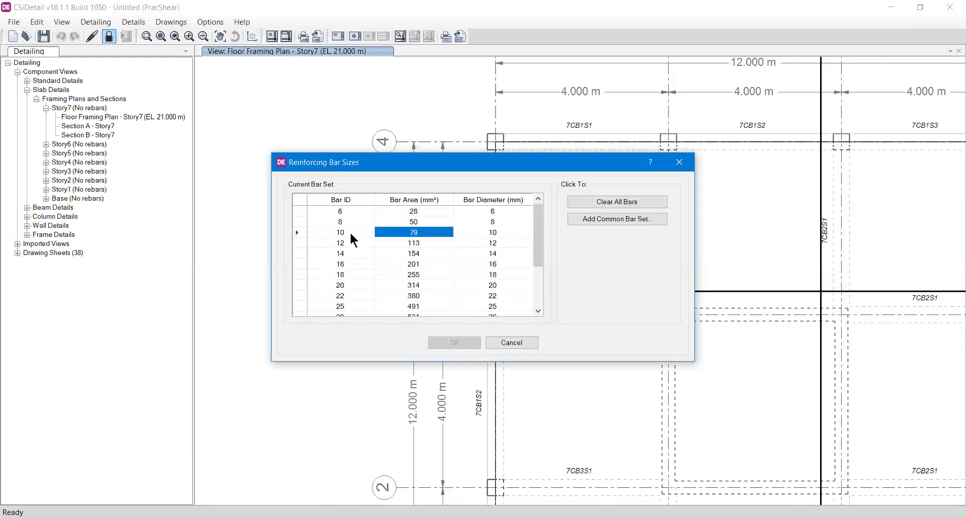
scroll(350, 229, down, 3)
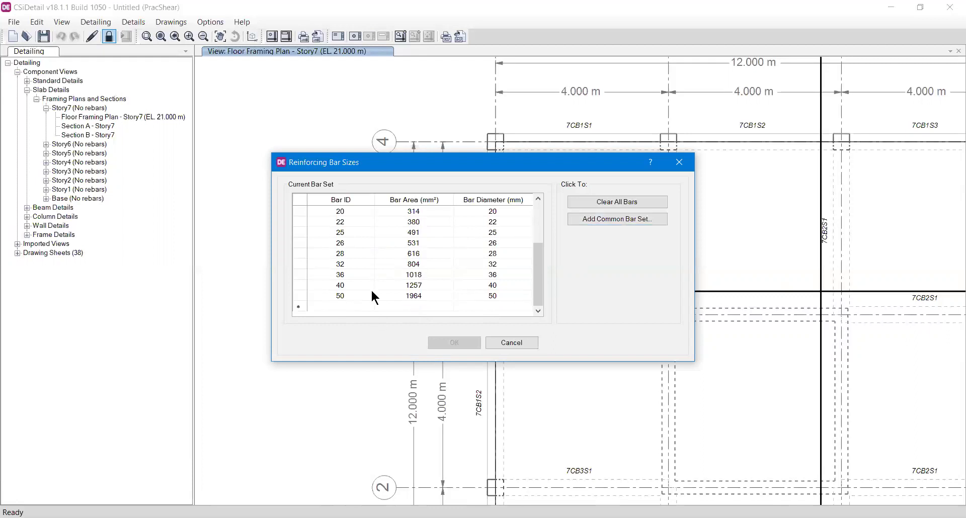
Step: Add the SI common bar set and check bar 32's diameter
click(628, 219)
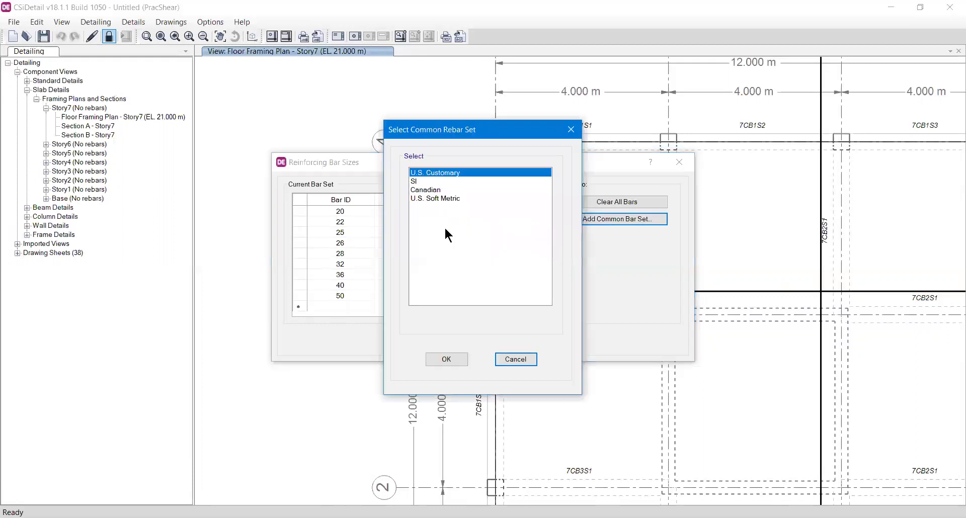
click(420, 182)
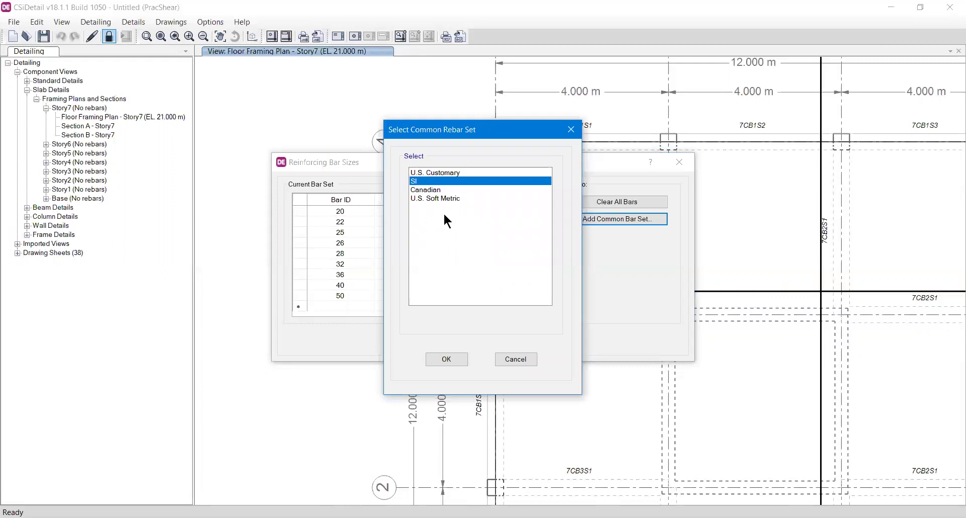
click(447, 359)
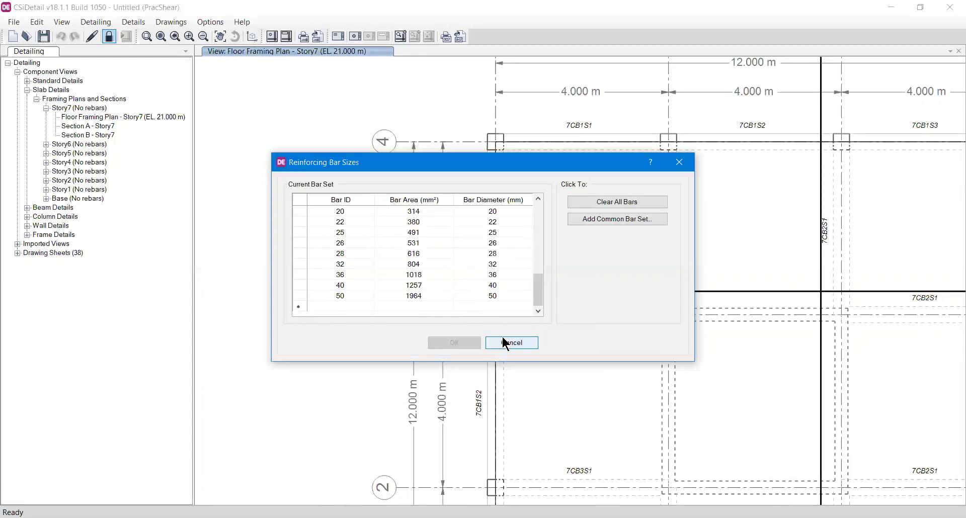
click(509, 265)
scroll(444, 300, up, 3)
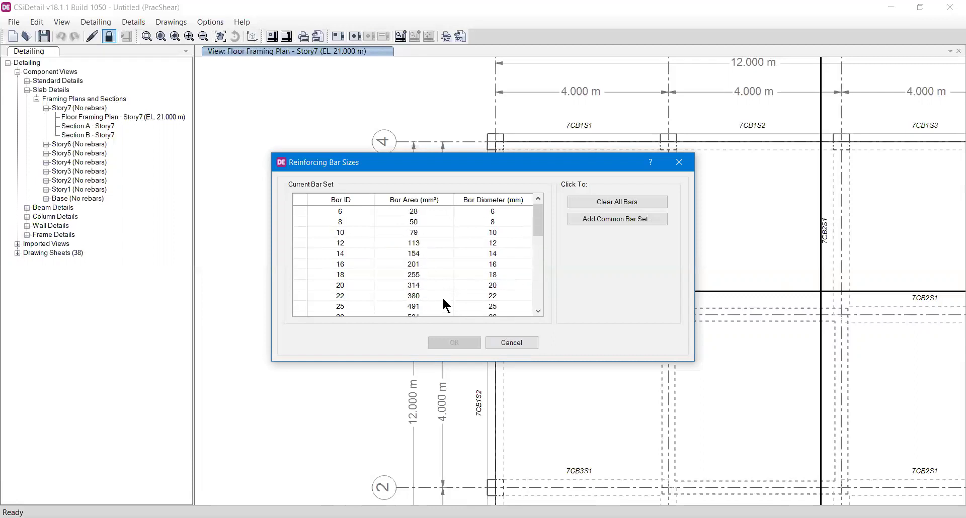
scroll(361, 233, down, 5)
scroll(360, 233, up, 2)
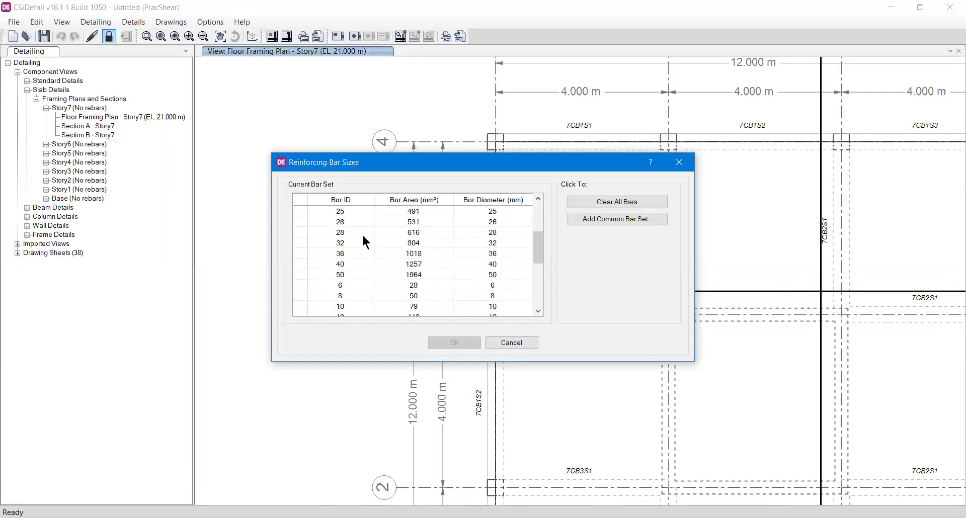
scroll(362, 233, up, 3)
Step: Review bars 6 through 50 and the appended bar 6, then cancel without saving
click(349, 212)
scroll(349, 213, down, 2)
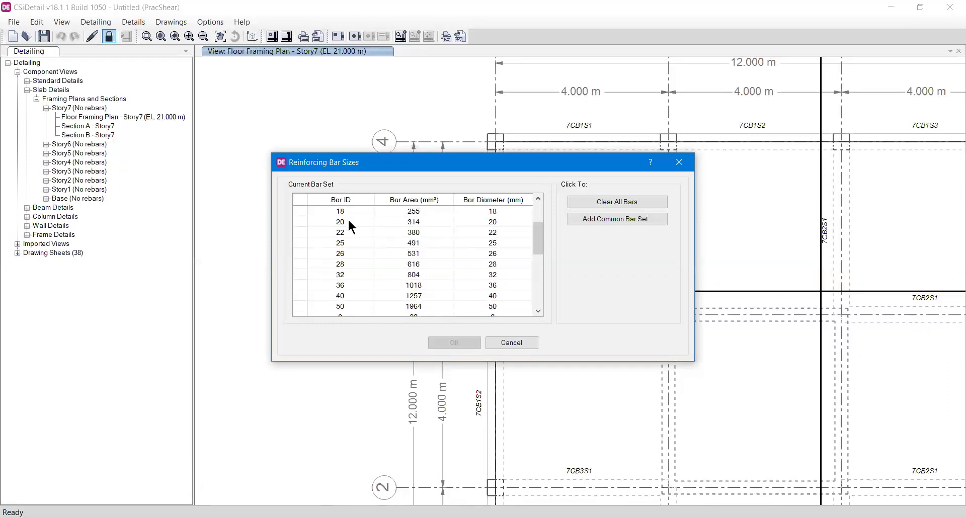
scroll(349, 222, down, 2)
click(350, 244)
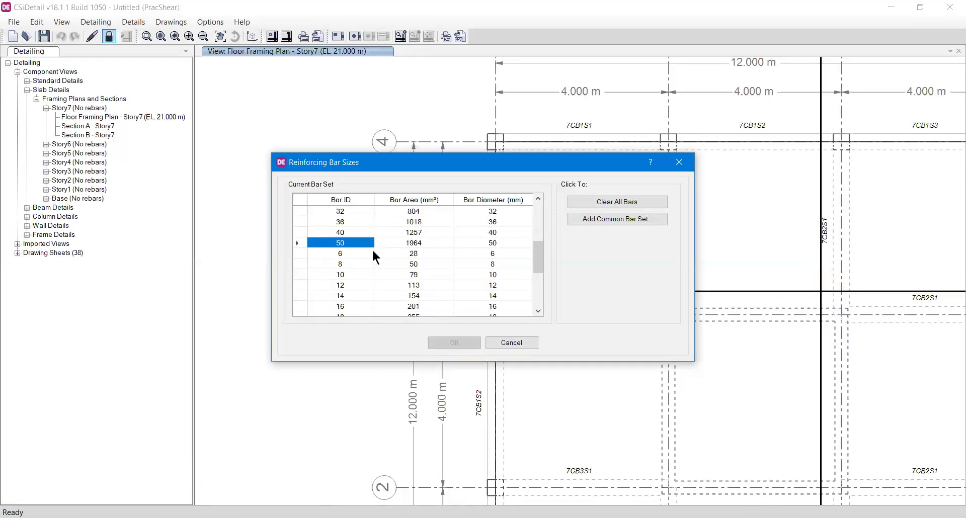
click(356, 254)
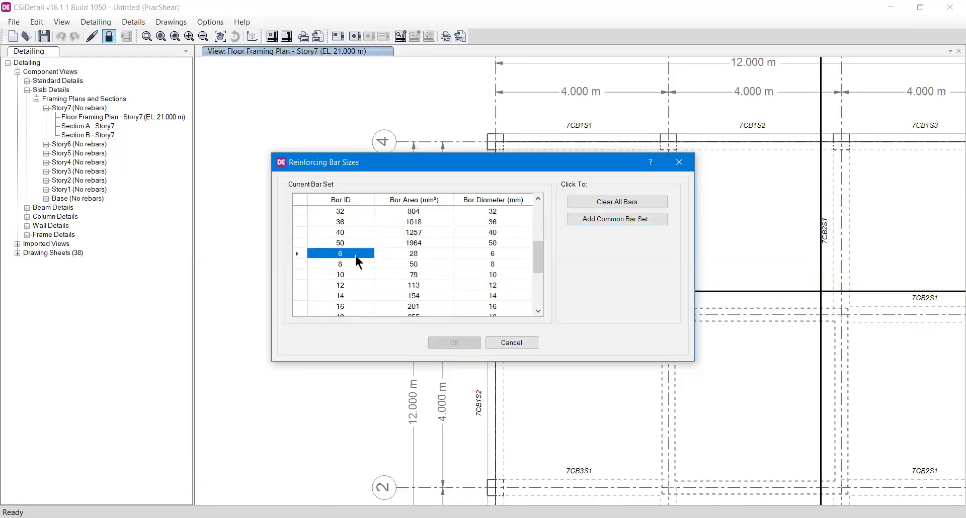
scroll(355, 256, down, 4)
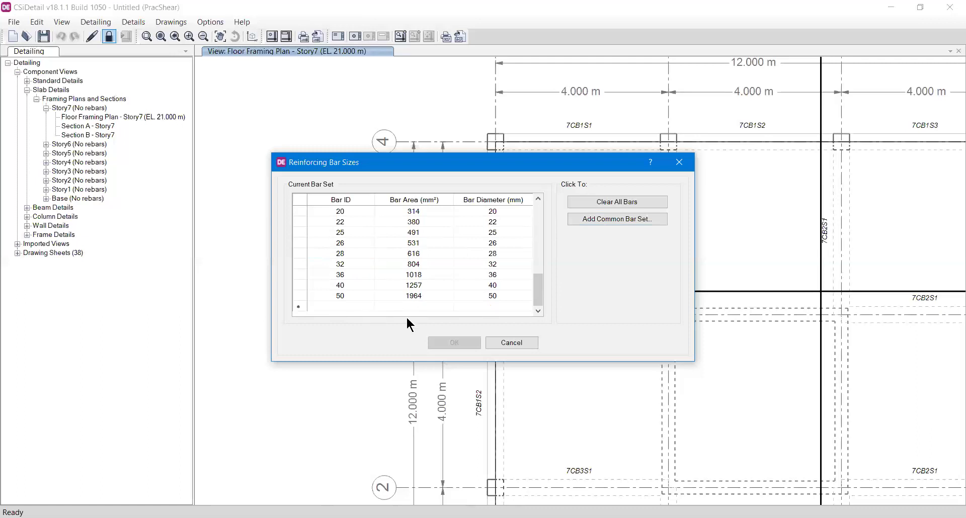
click(511, 344)
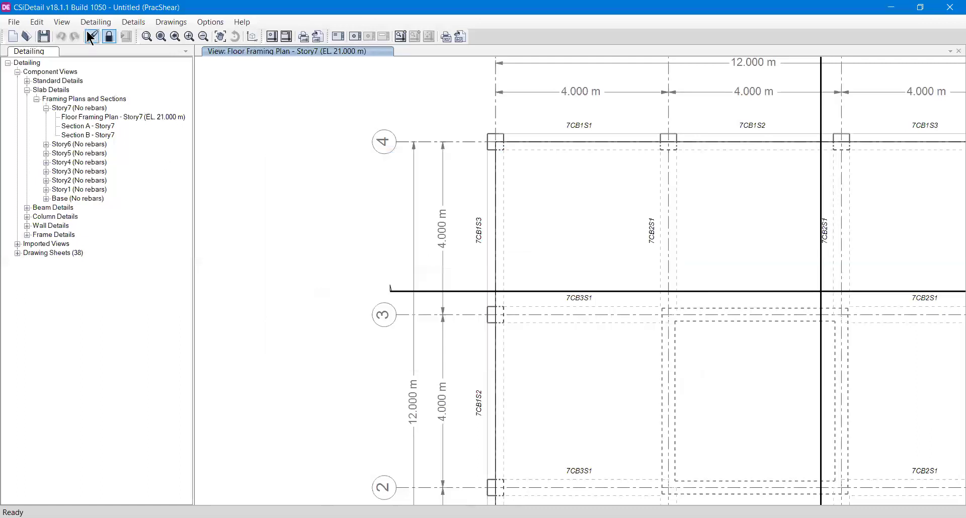
Step: Reopen Reinforcing Bar Sizes and append the Canadian common rebar set
click(95, 22)
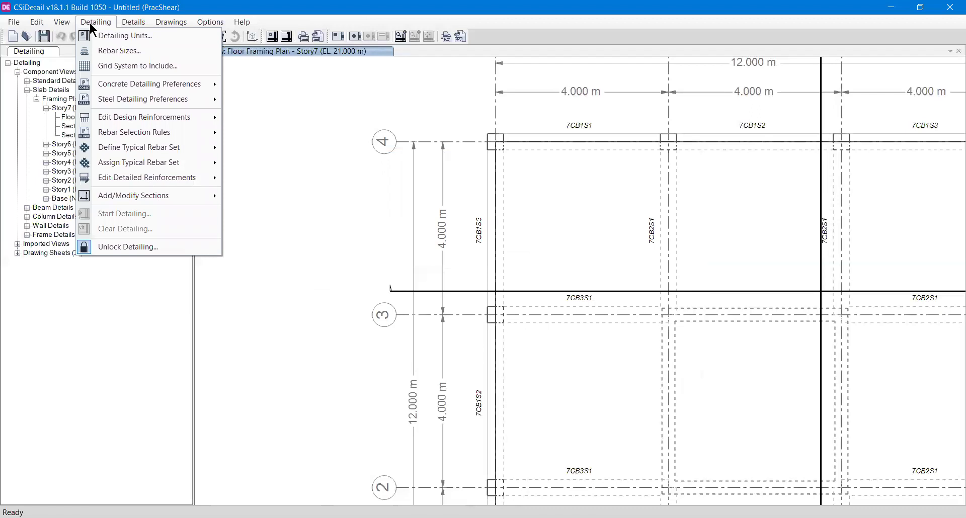
click(119, 51)
click(604, 220)
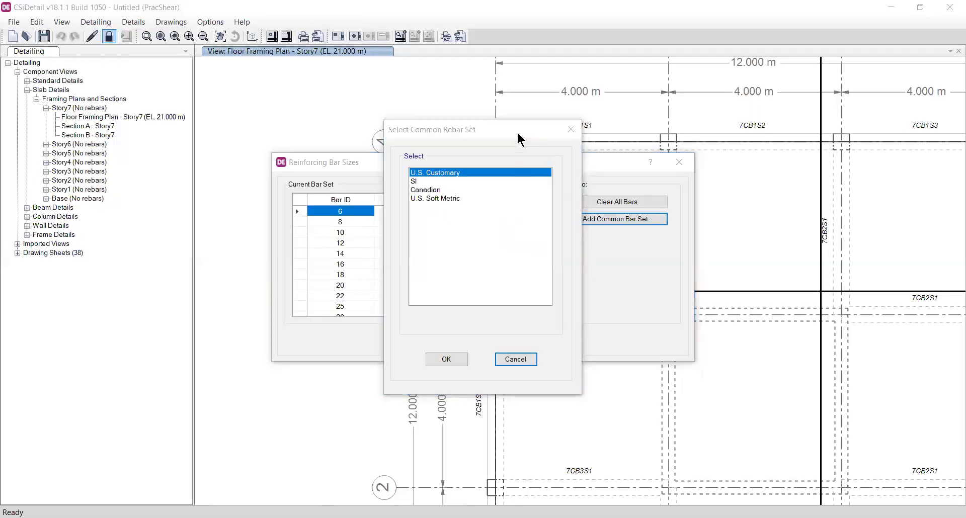
drag(517, 136, 519, 136)
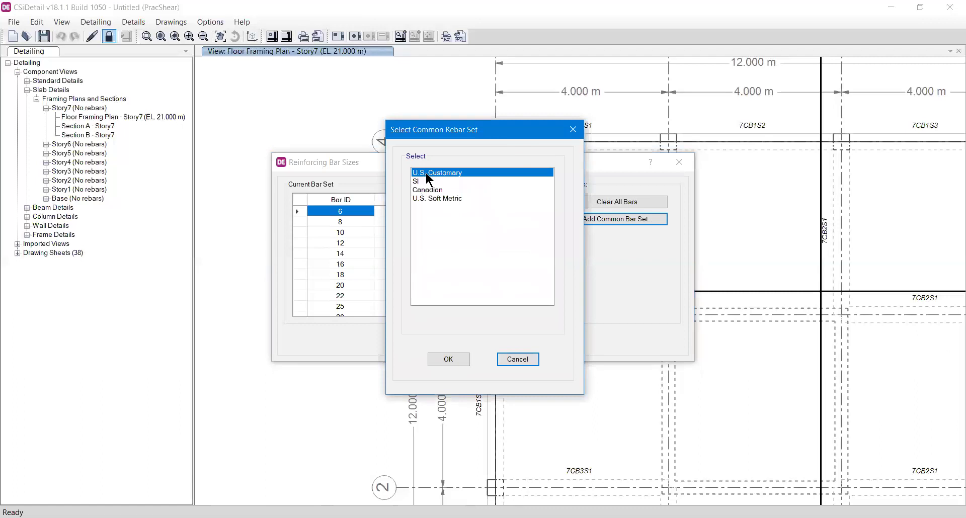
drag(434, 190, 436, 200)
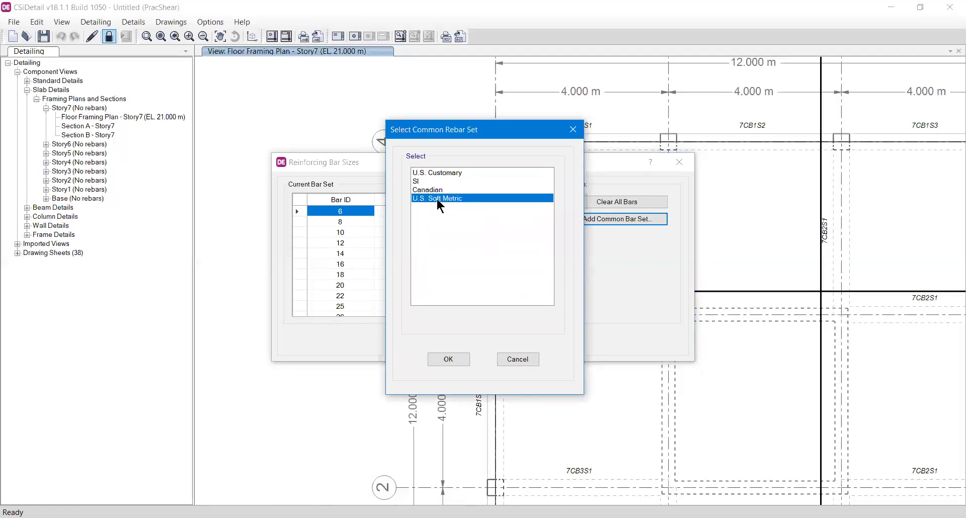
click(432, 190)
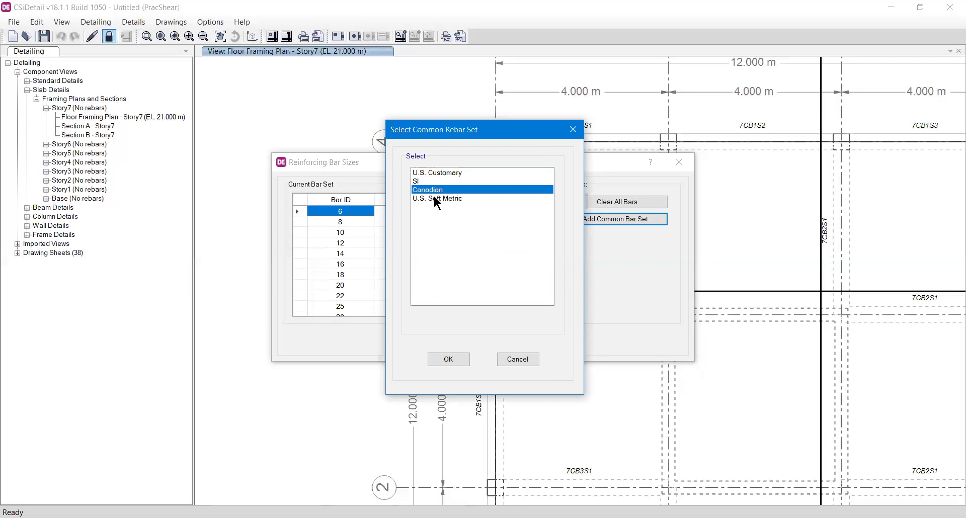
click(448, 359)
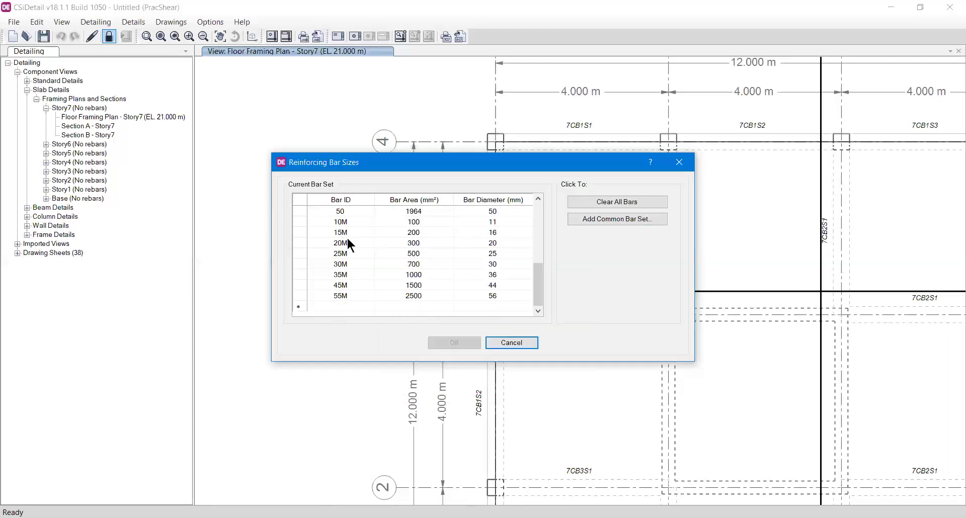
Step: Review the appended 10M–55M Canadian bars in the Bar ID grid
scroll(347, 240, down, 2)
scroll(347, 240, down, 2)
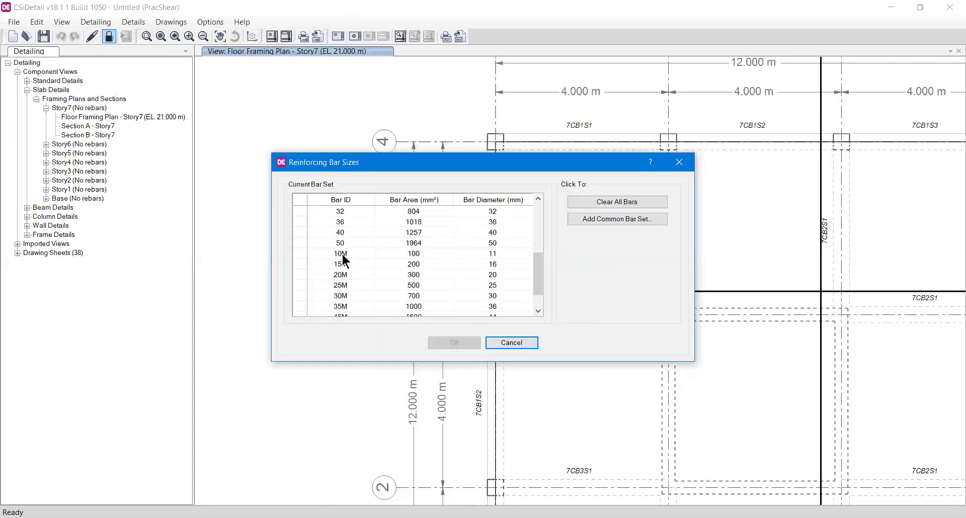
click(343, 253)
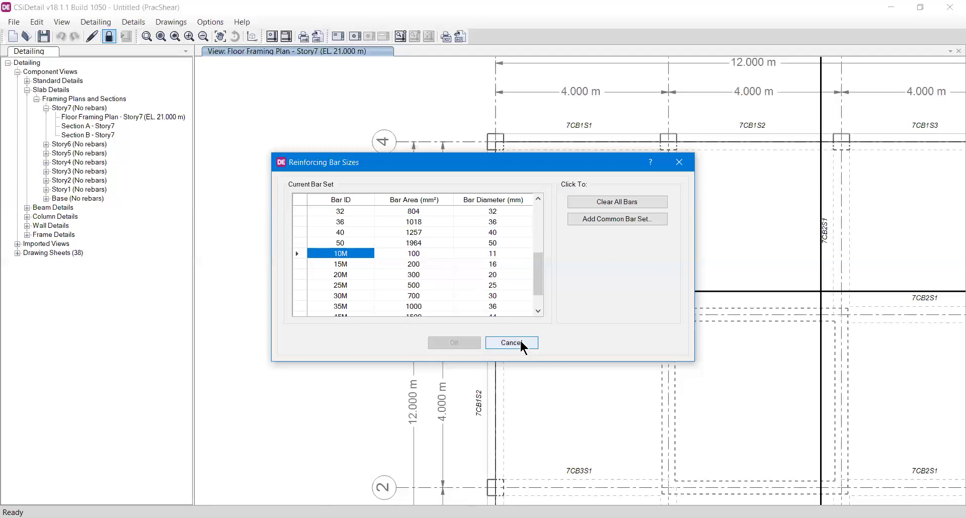
drag(539, 287, 540, 315)
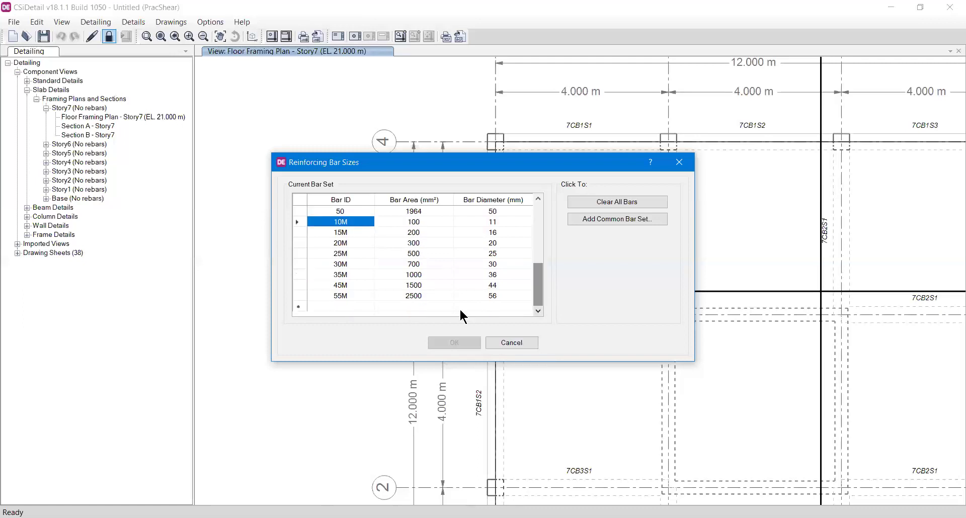
scroll(445, 290, up, 2)
scroll(455, 296, up, 3)
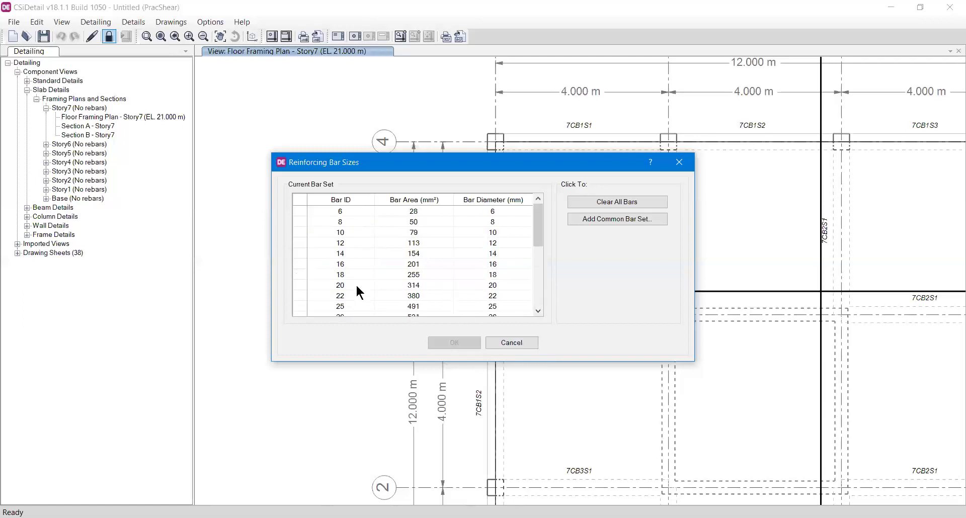
scroll(355, 283, down, 2)
click(511, 343)
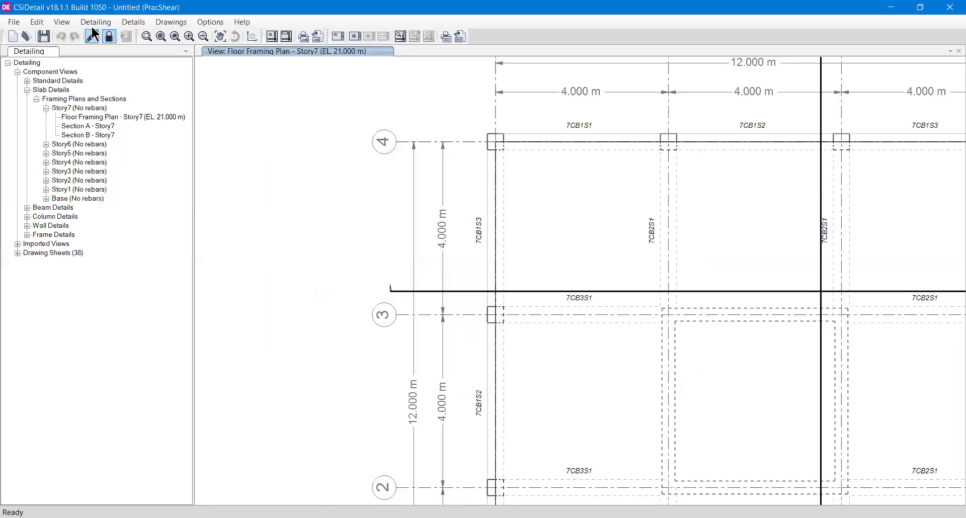
click(63, 23)
mouse_move(84, 26)
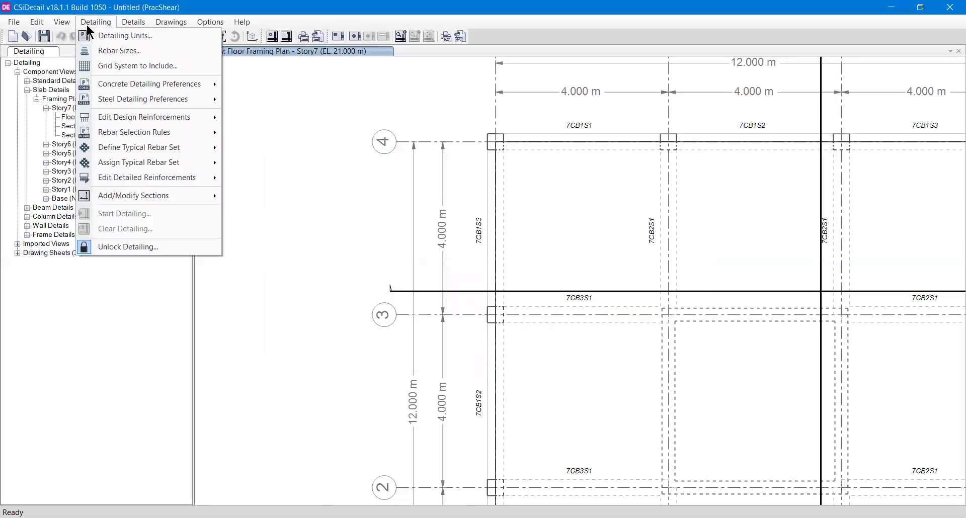
click(111, 66)
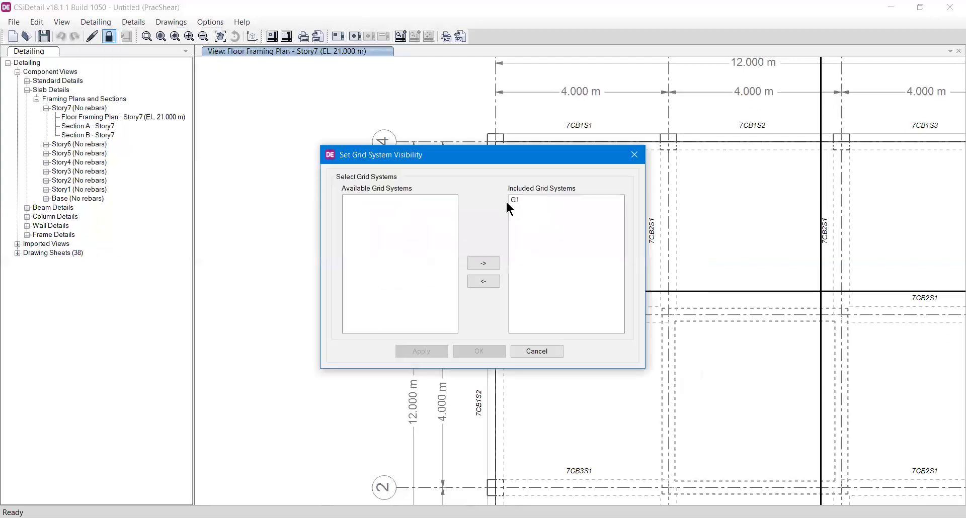
drag(534, 154, 461, 147)
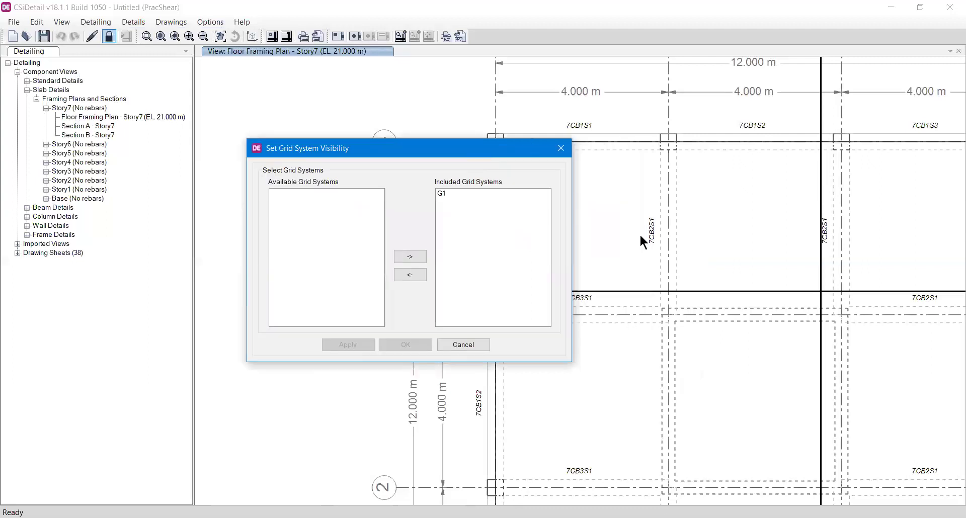
click(445, 193)
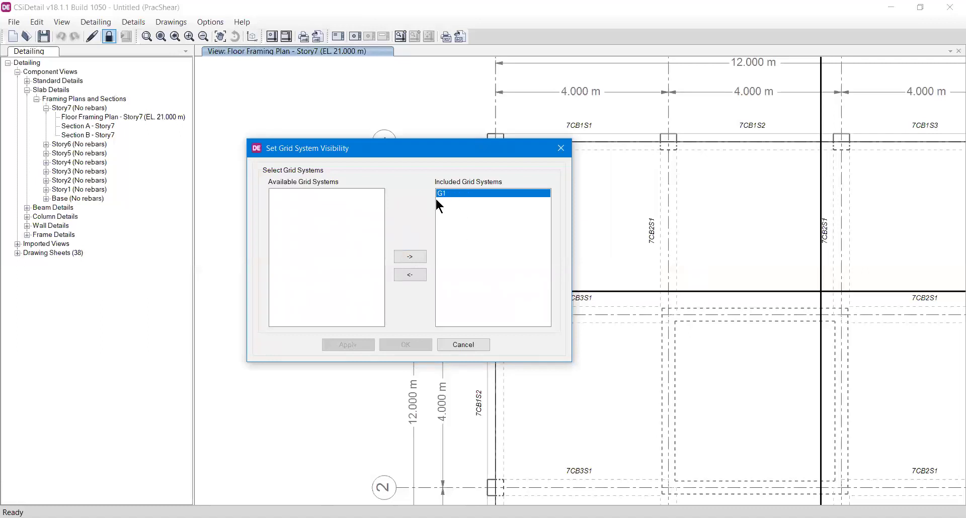
click(410, 275)
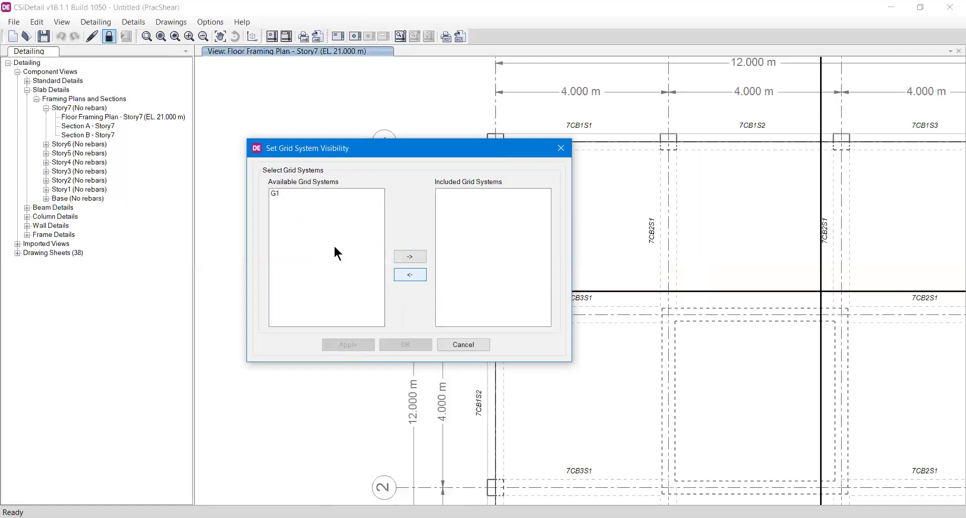
click(275, 193)
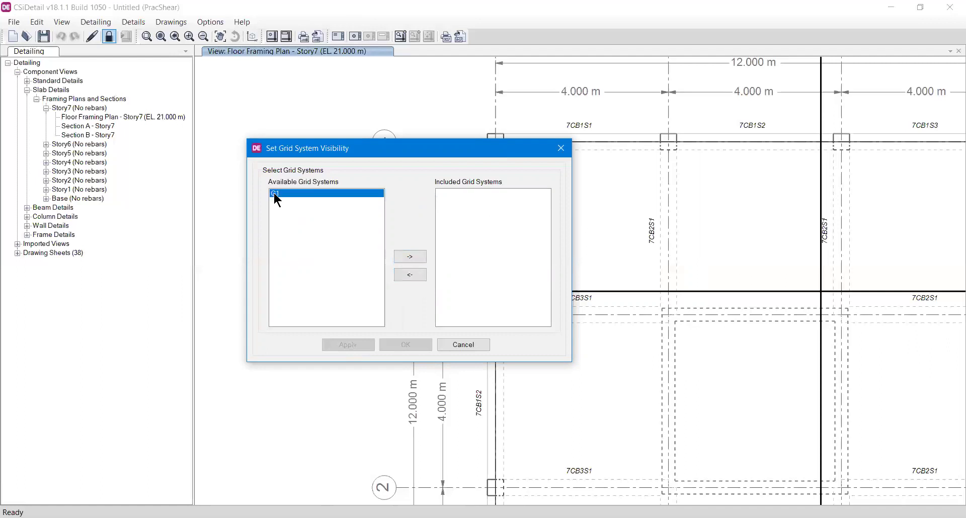
click(410, 257)
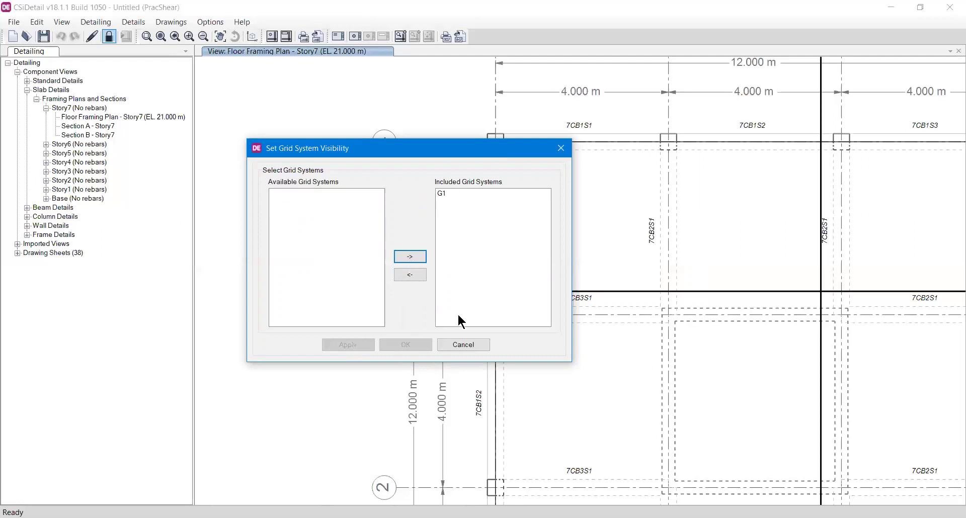
click(460, 340)
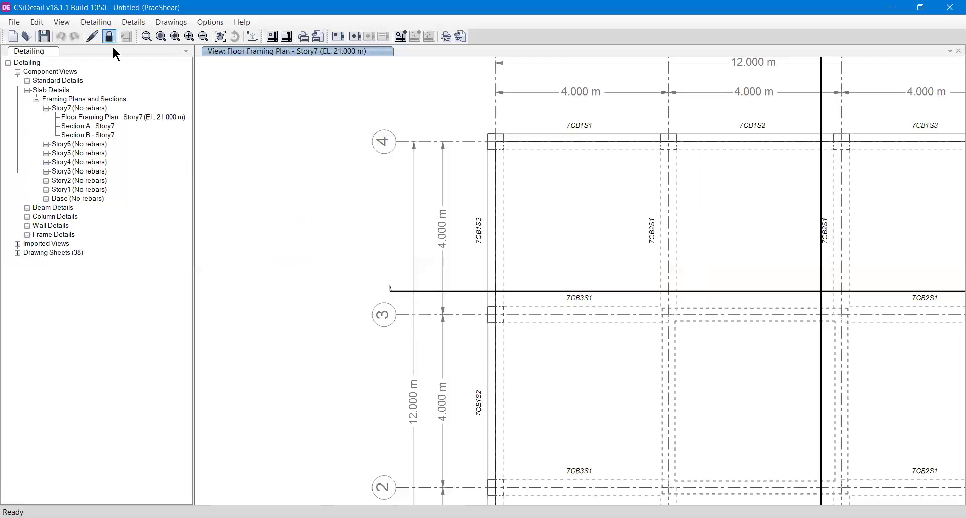
click(97, 23)
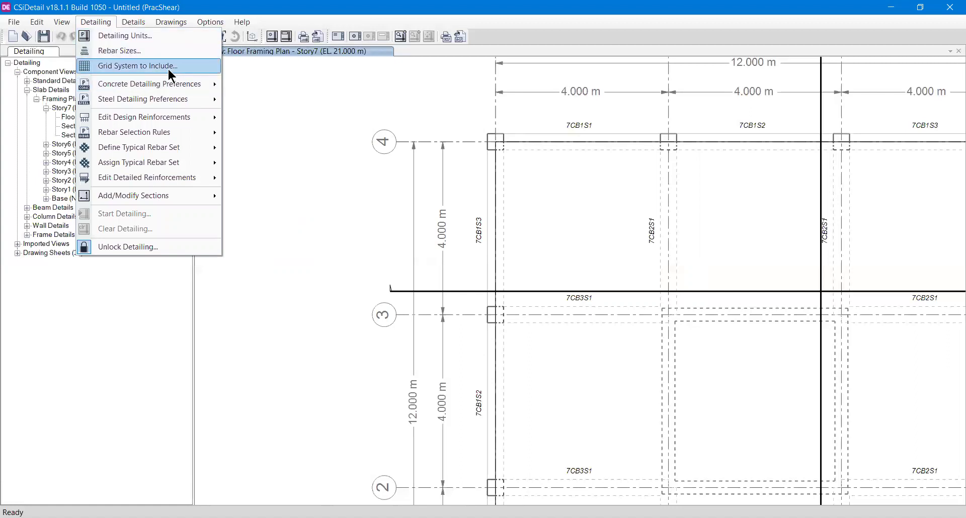
mouse_move(143, 79)
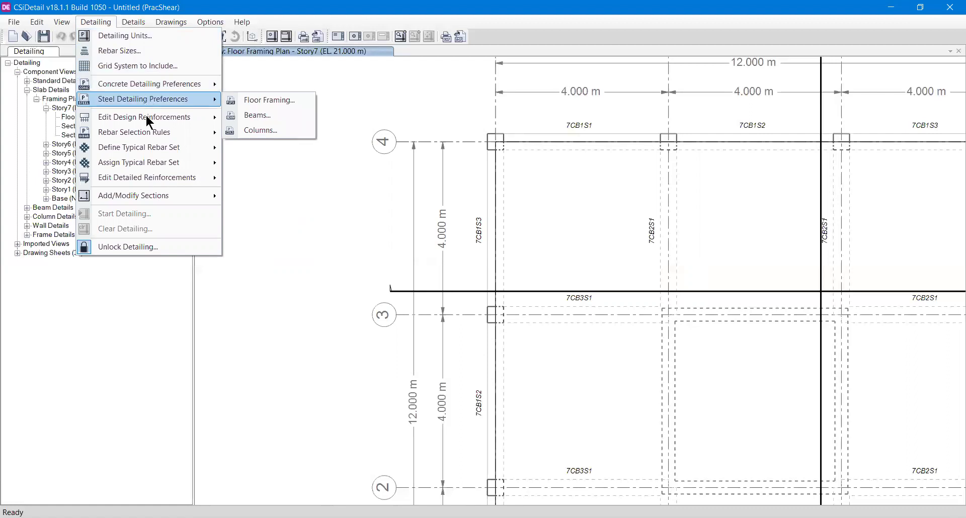
mouse_move(158, 162)
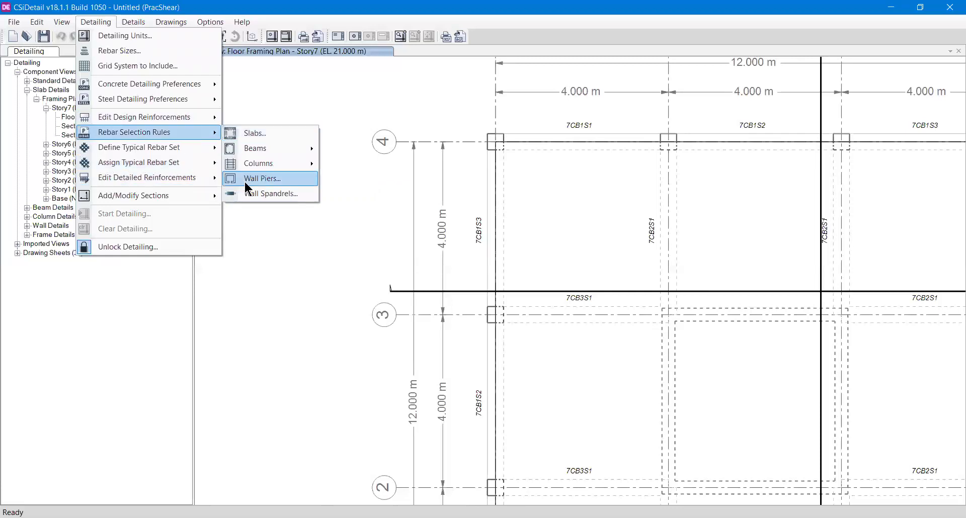
mouse_move(157, 200)
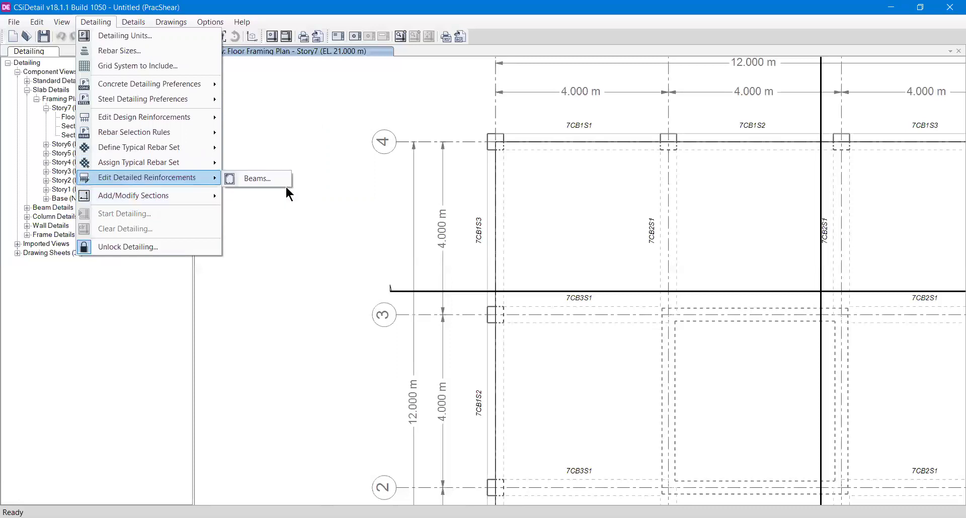
click(171, 7)
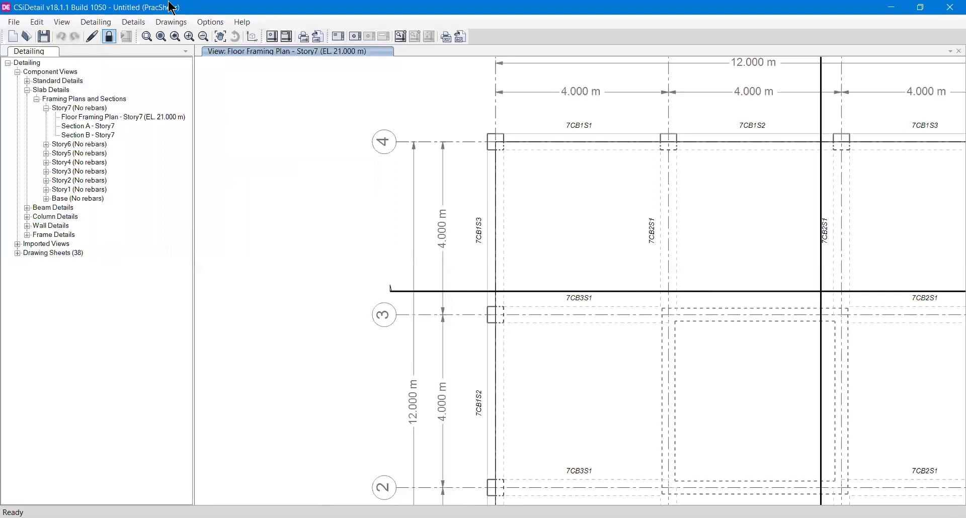